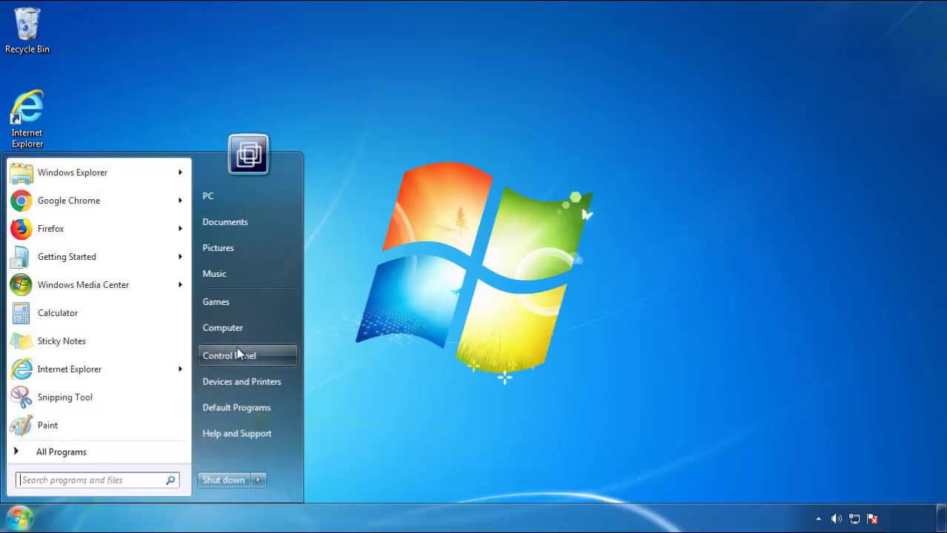
# Step: Open Programs and Features from Control Panel, sorted by Installed On with newest first
pyautogui.click(237, 353)
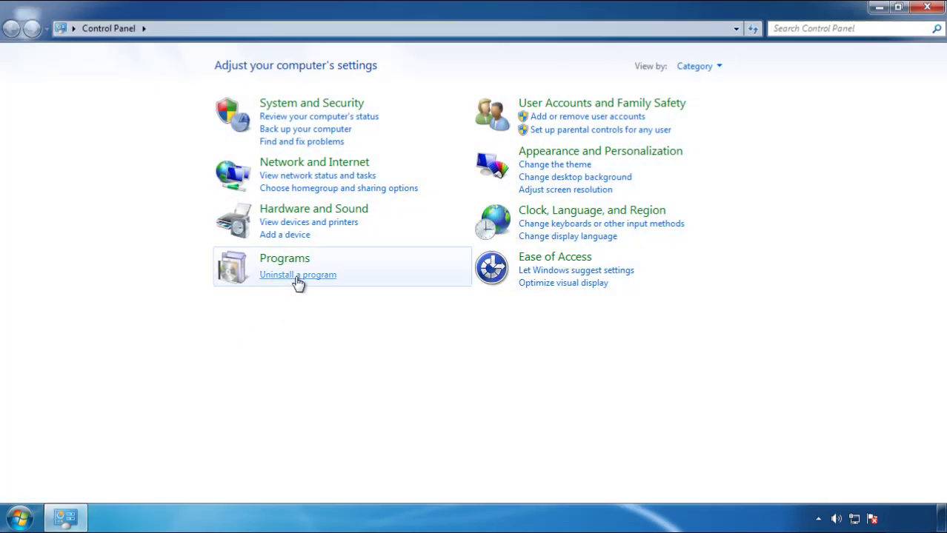
pyautogui.click(296, 276)
pyautogui.click(557, 142)
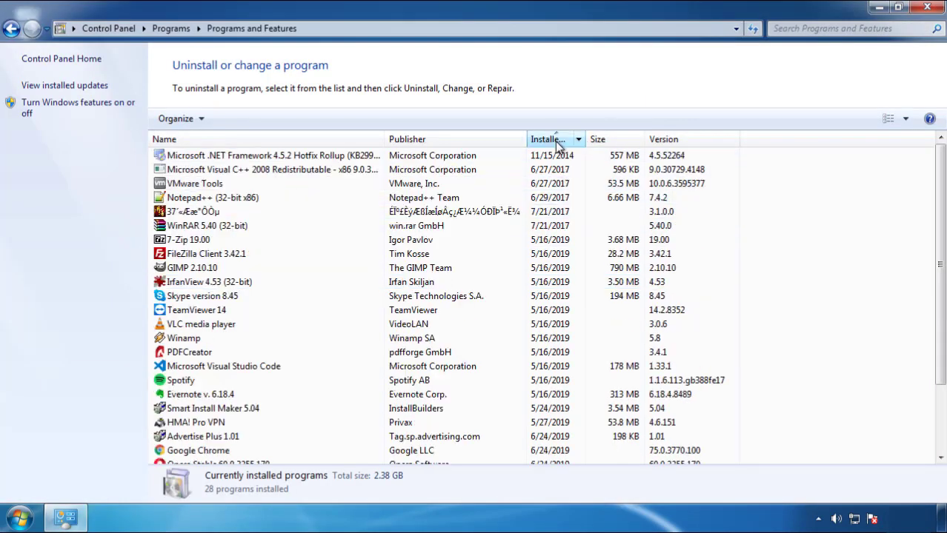
pyautogui.click(557, 142)
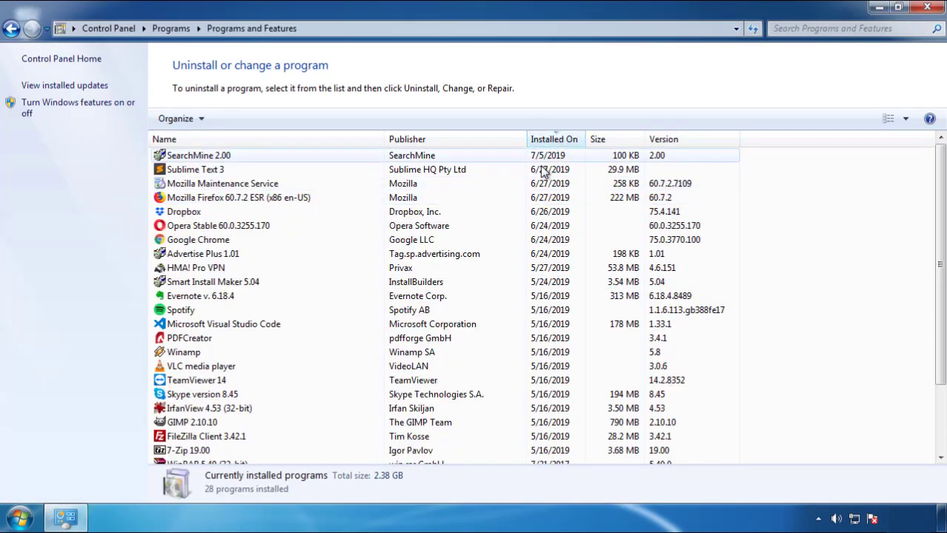
# Step: Uninstall SearchMine 2.00 and finish its uninstaller
pyautogui.click(197, 158)
pyautogui.click(235, 119)
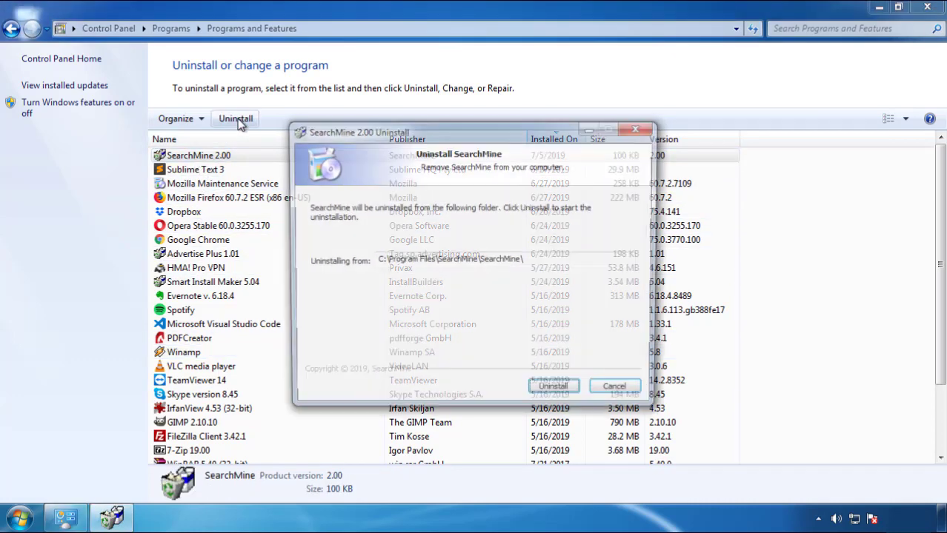
pyautogui.click(550, 392)
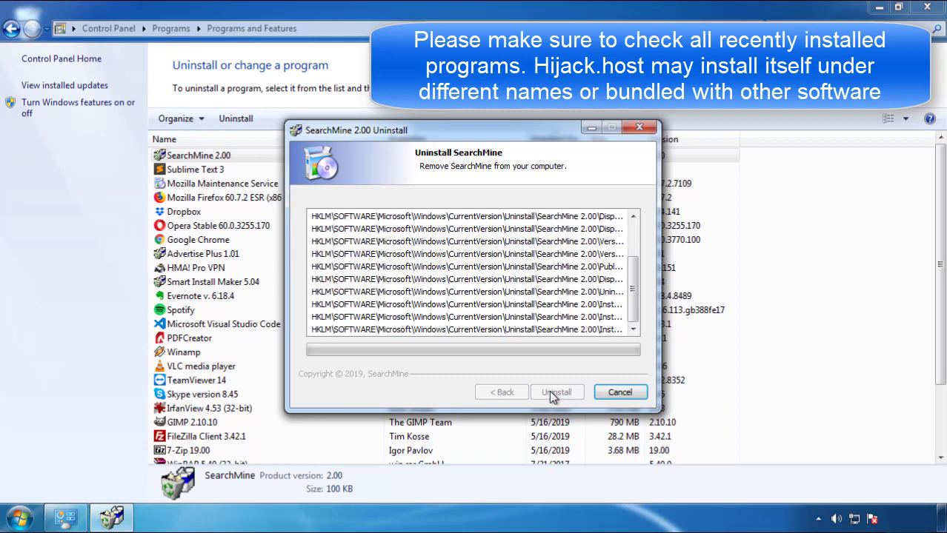
pyautogui.click(549, 391)
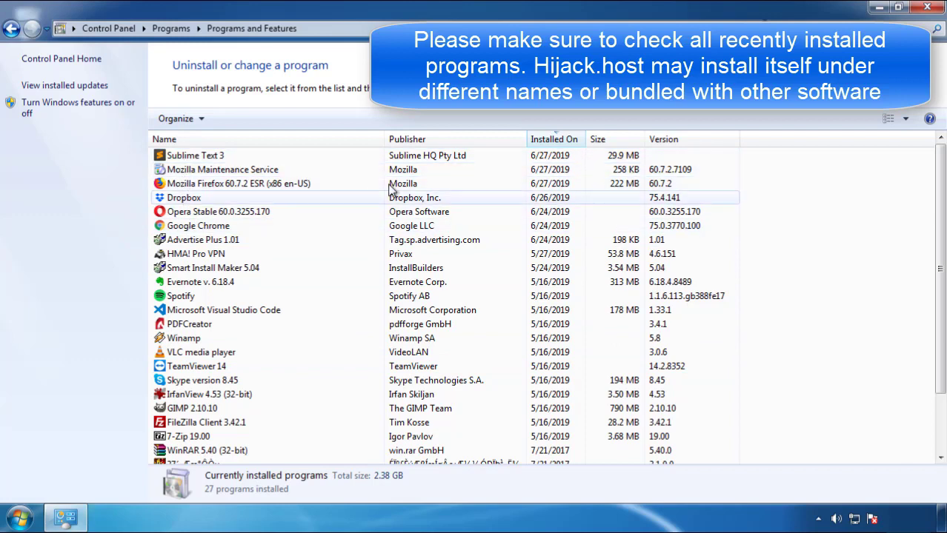
# Step: Close Programs and Features and restart Windows from the Start menu's Shut down options
pyautogui.click(928, 9)
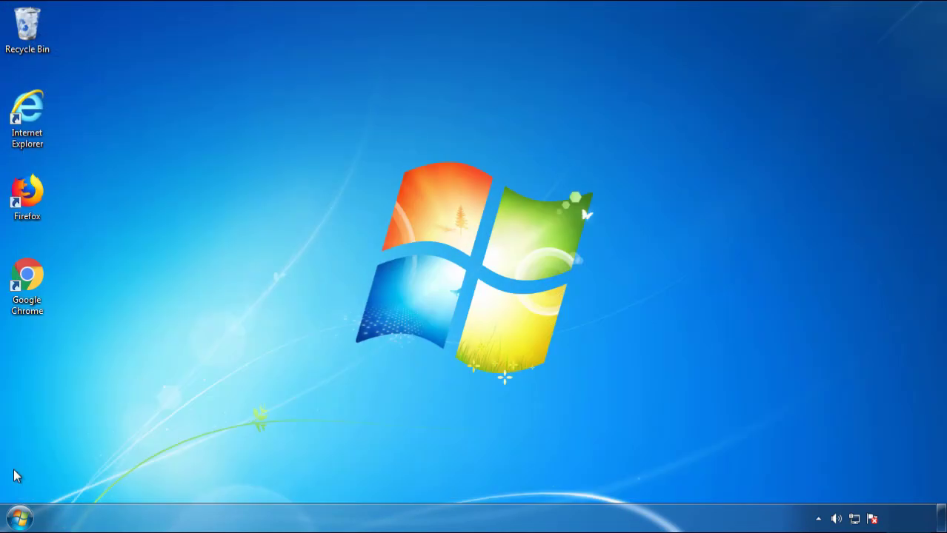
pyautogui.click(20, 517)
pyautogui.click(258, 480)
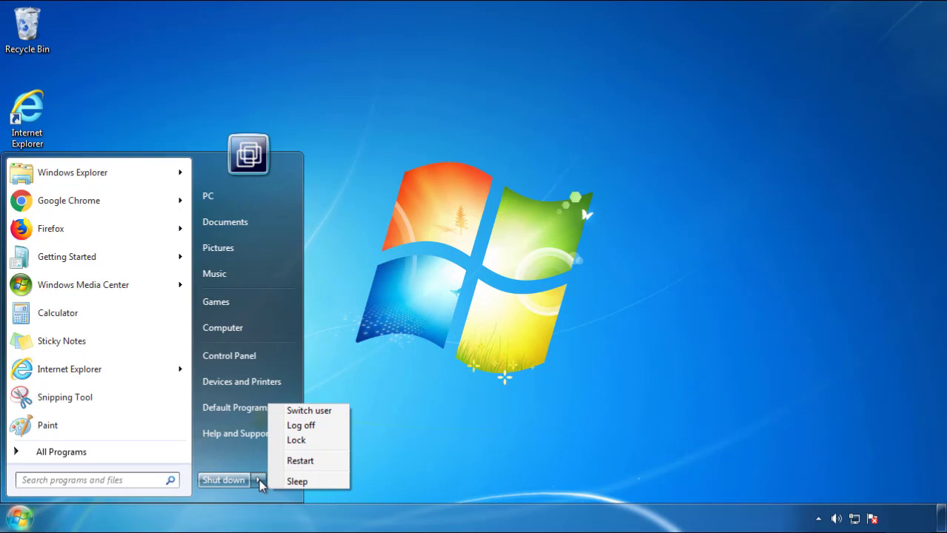
pyautogui.click(493, 404)
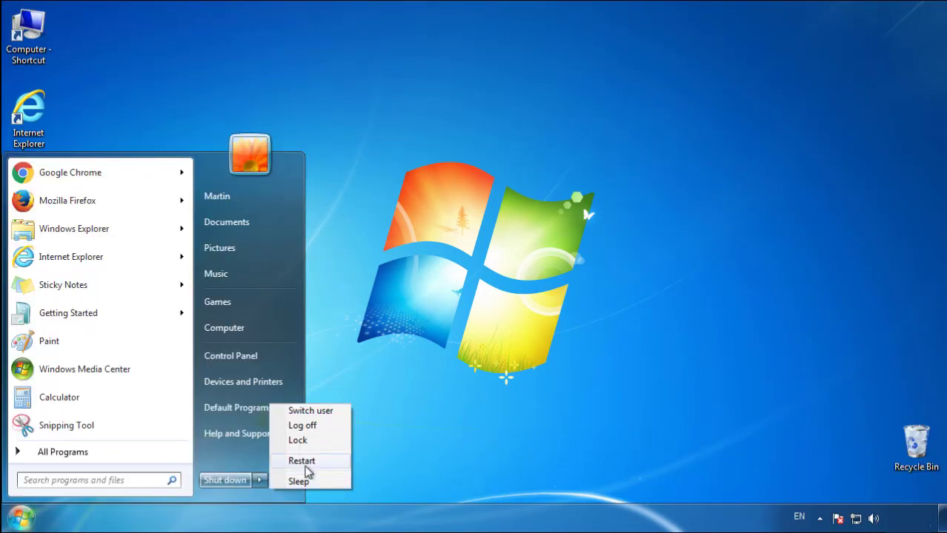
pyautogui.click(306, 466)
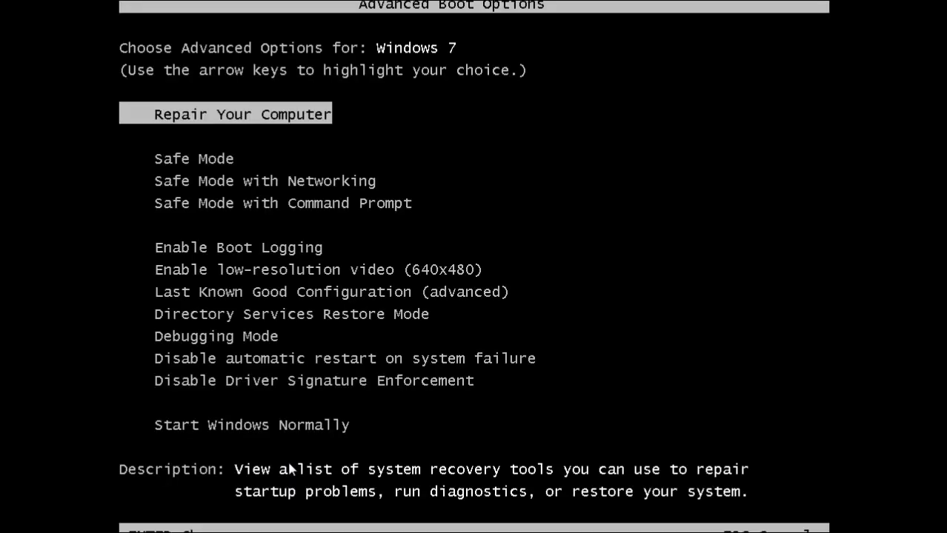
# Step: Boot Windows into Safe Mode, launch Firefox and decline the default-browser prompt
pyautogui.press('Down')
pyautogui.press('Return')
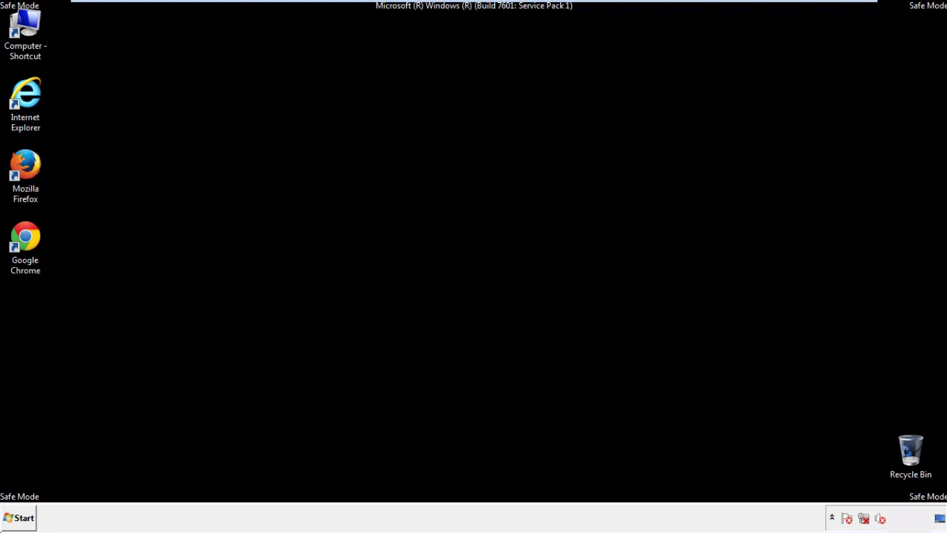
pyautogui.doubleClick(33, 171)
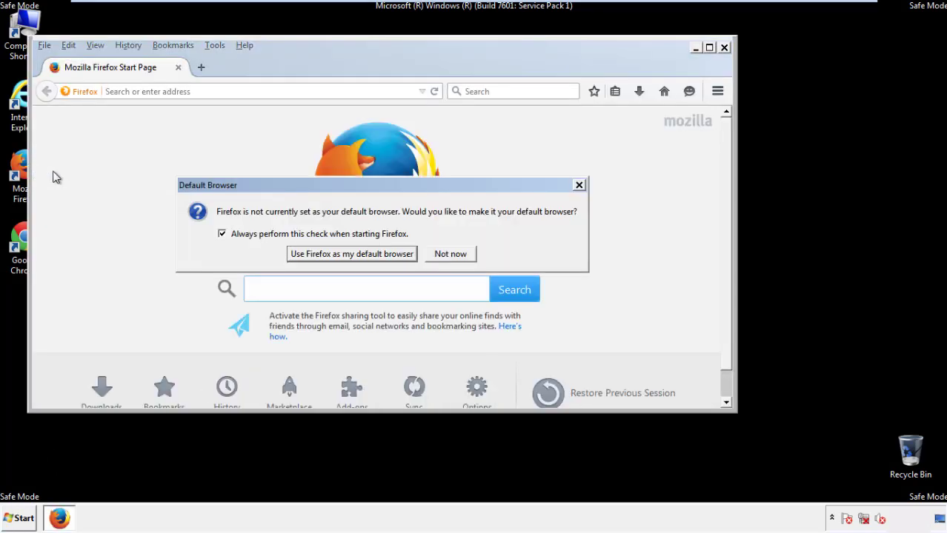
pyautogui.click(459, 254)
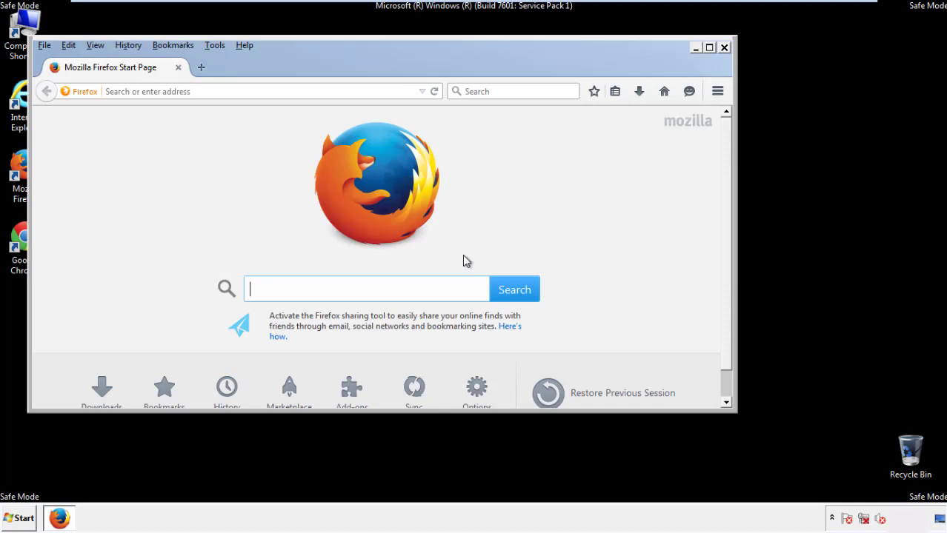
# Step: Hide Firefox's menu bar and then show it again
pyautogui.rightClick(289, 64)
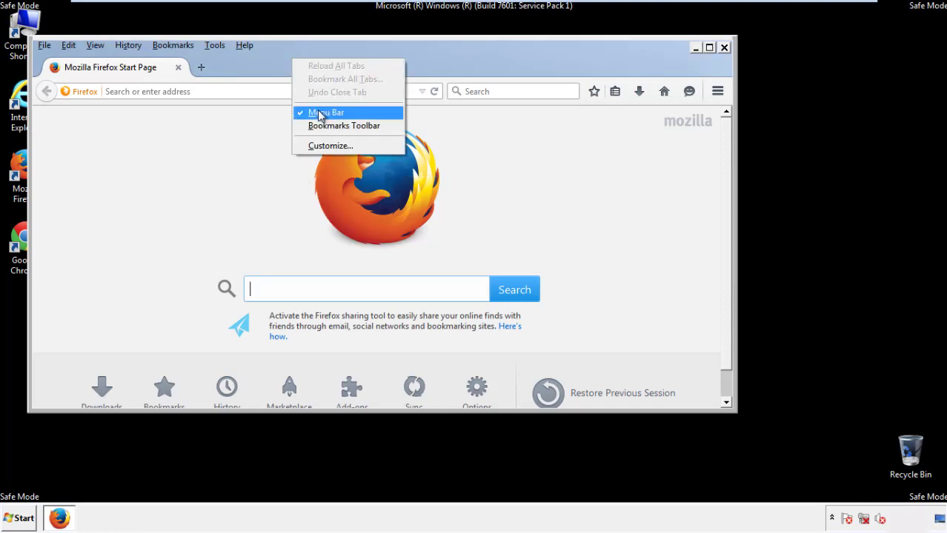
pyautogui.click(317, 111)
pyautogui.rightClick(300, 64)
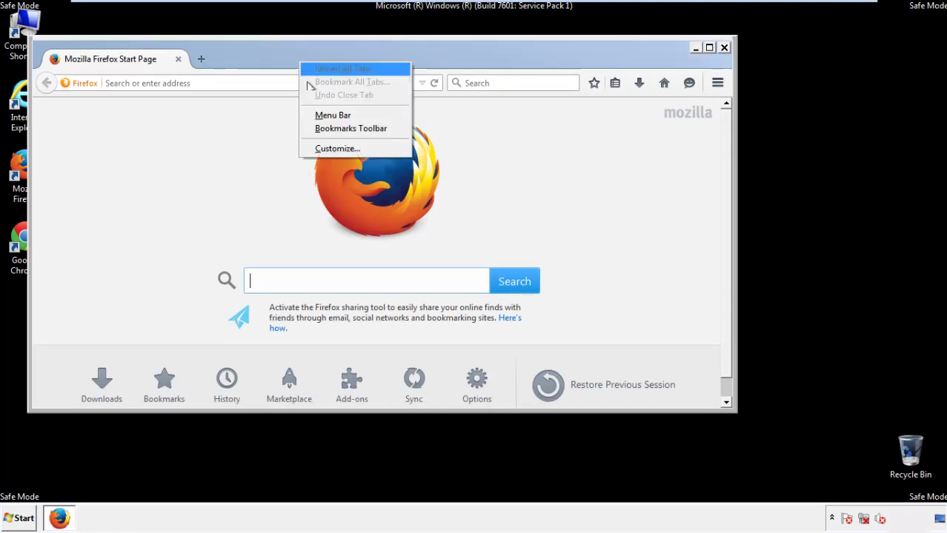
pyautogui.click(319, 117)
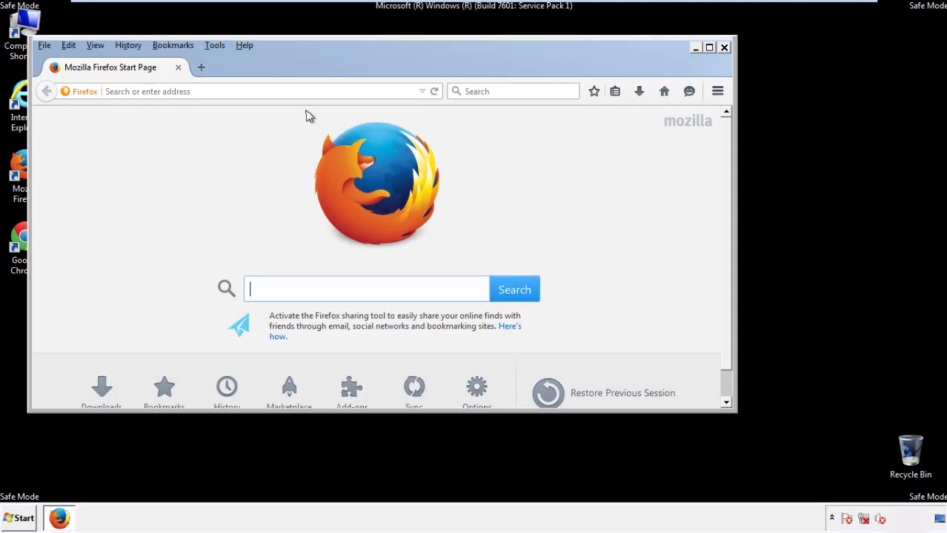
# Step: Set Clear Recent History to Everything with Offline Website Data and Site Preferences ticked
pyautogui.click(130, 47)
pyautogui.click(145, 74)
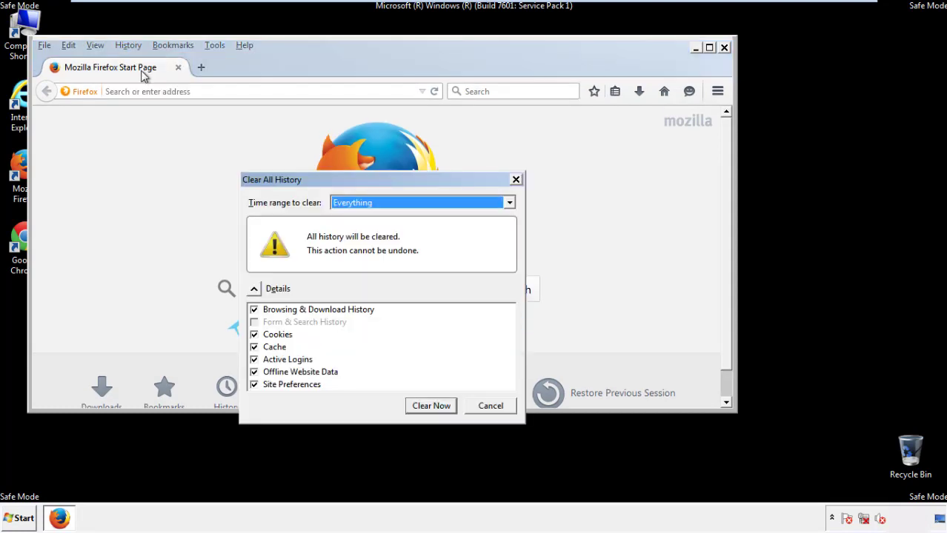
pyautogui.click(353, 206)
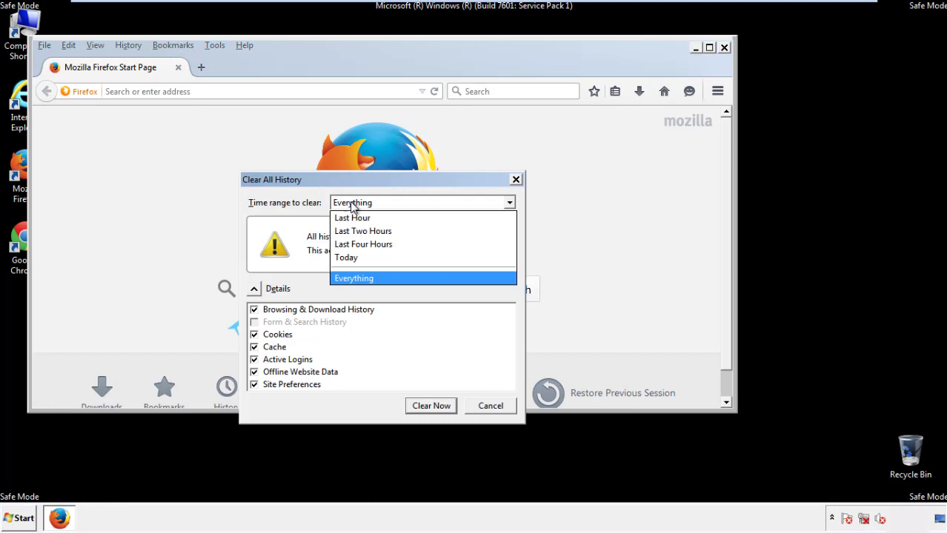
pyautogui.click(356, 278)
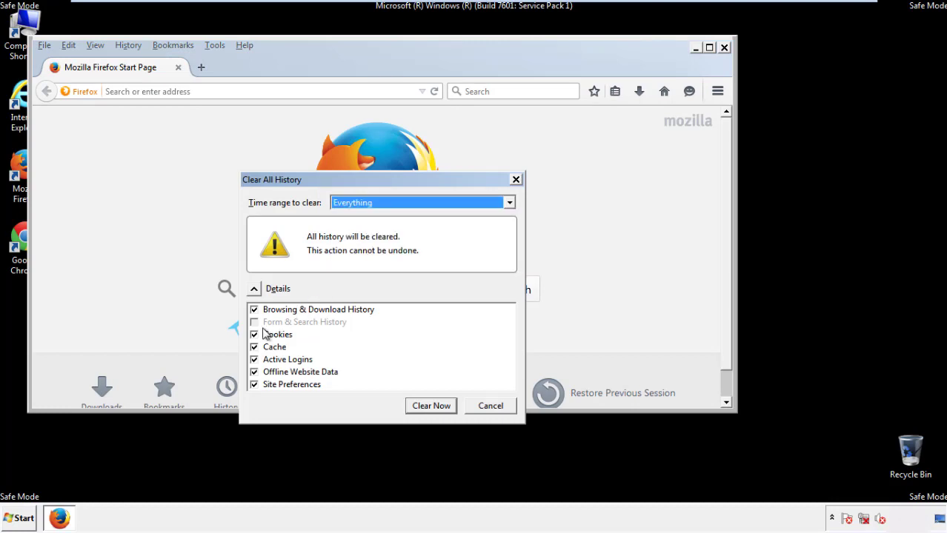
pyautogui.click(254, 372)
pyautogui.click(254, 372)
pyautogui.click(254, 385)
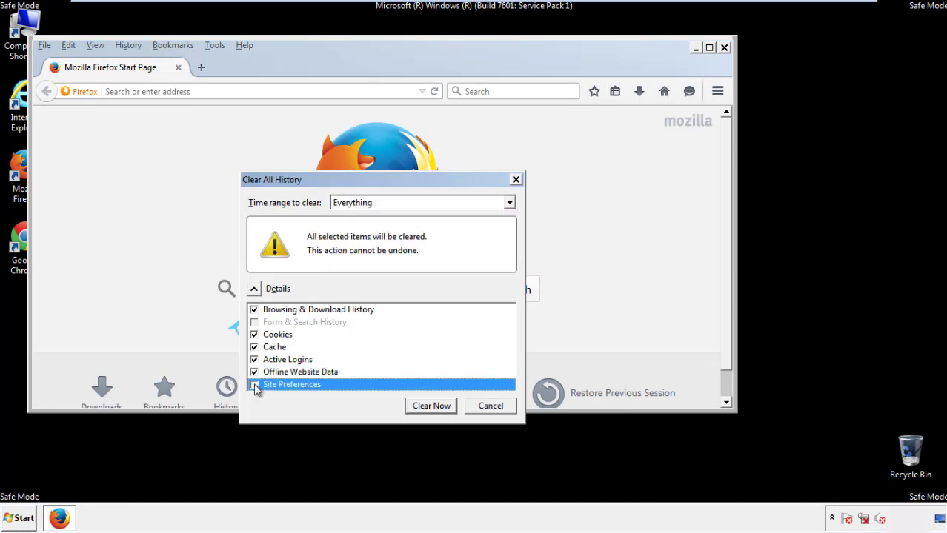
pyautogui.click(254, 385)
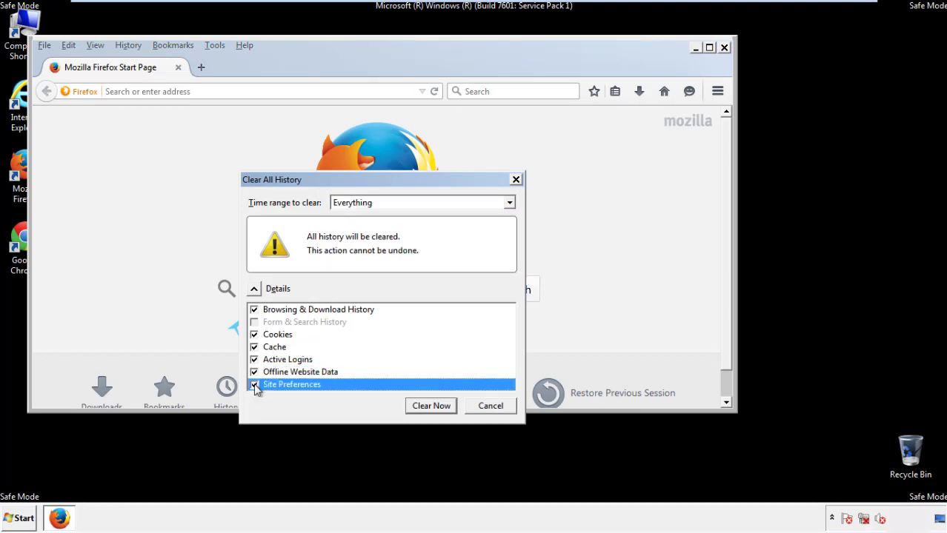
# Step: Clear the selected history and refresh Firefox from Troubleshooting Information
pyautogui.click(431, 406)
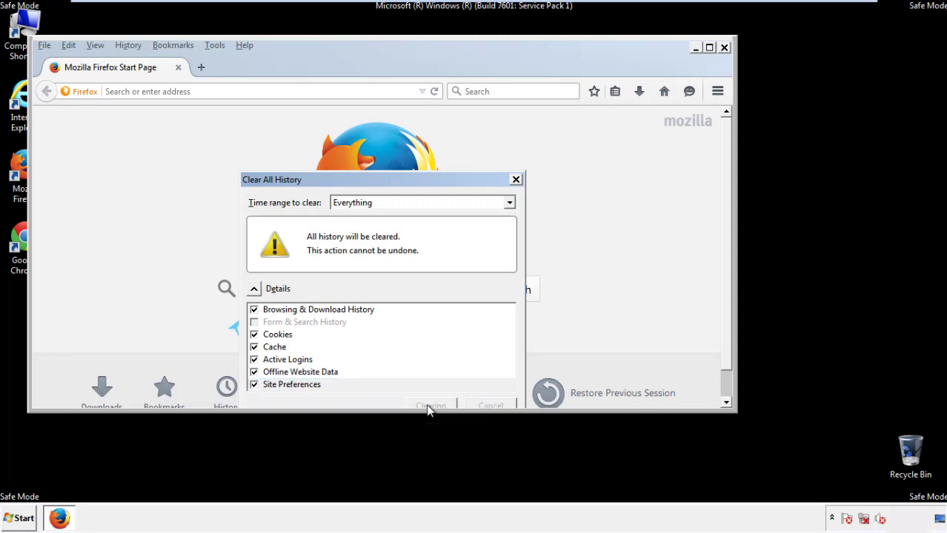
pyautogui.click(244, 45)
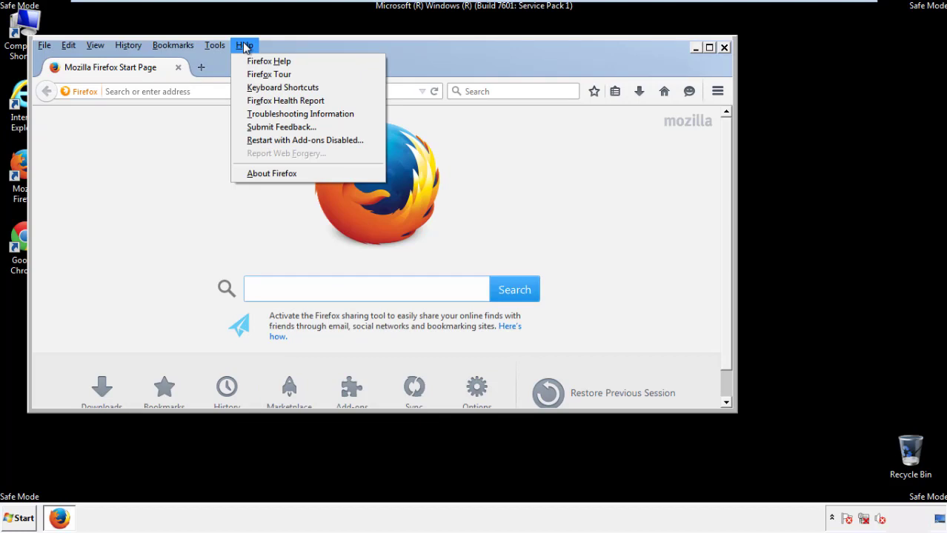
pyautogui.click(274, 113)
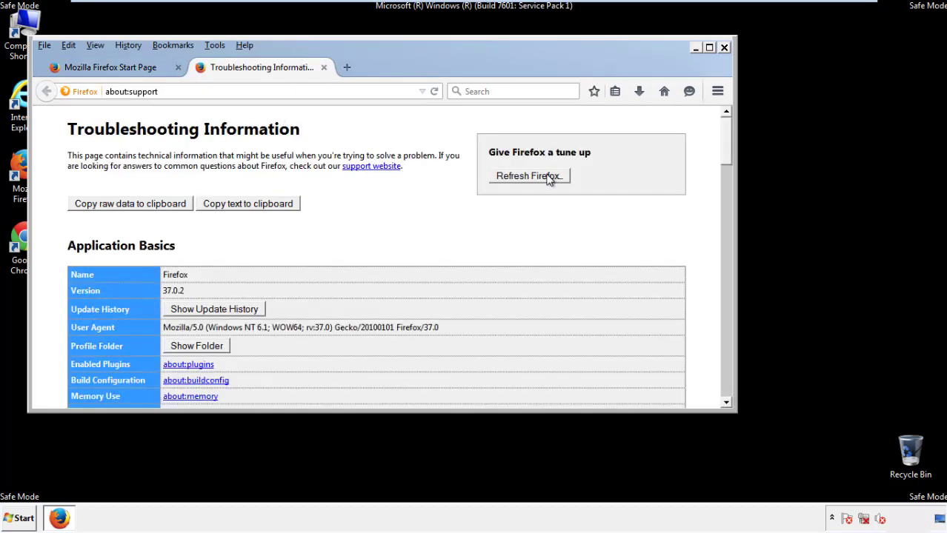
pyautogui.click(549, 180)
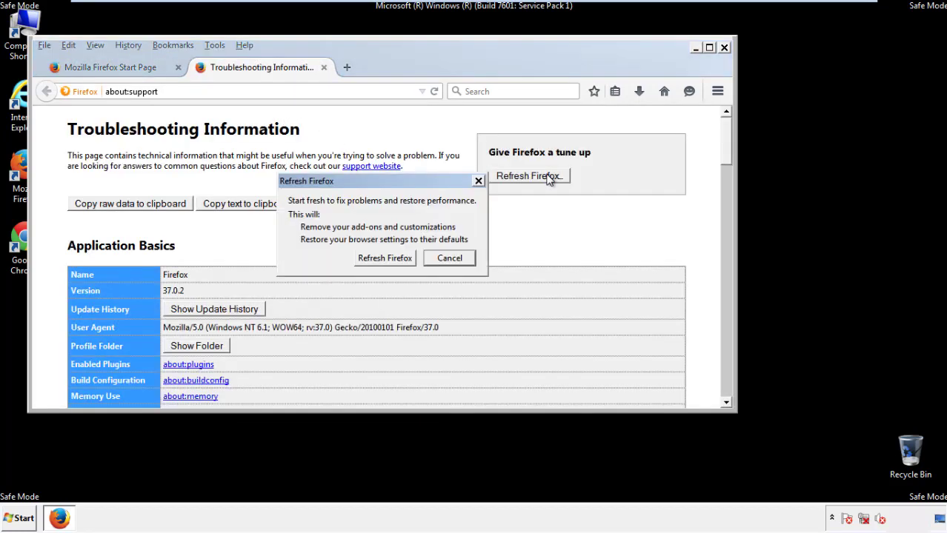
pyautogui.click(385, 260)
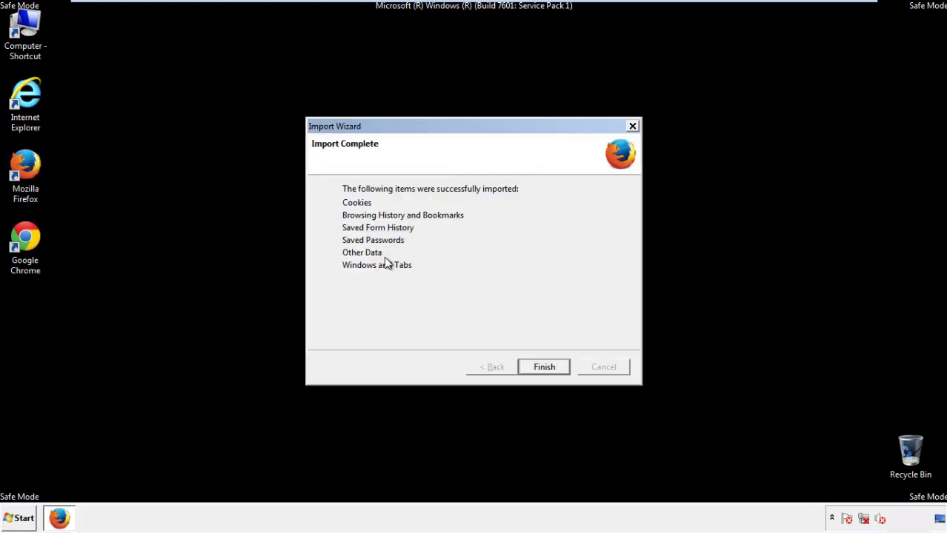
# Step: Finish the refresh, decline the default-browser prompt and close Firefox
pyautogui.click(545, 367)
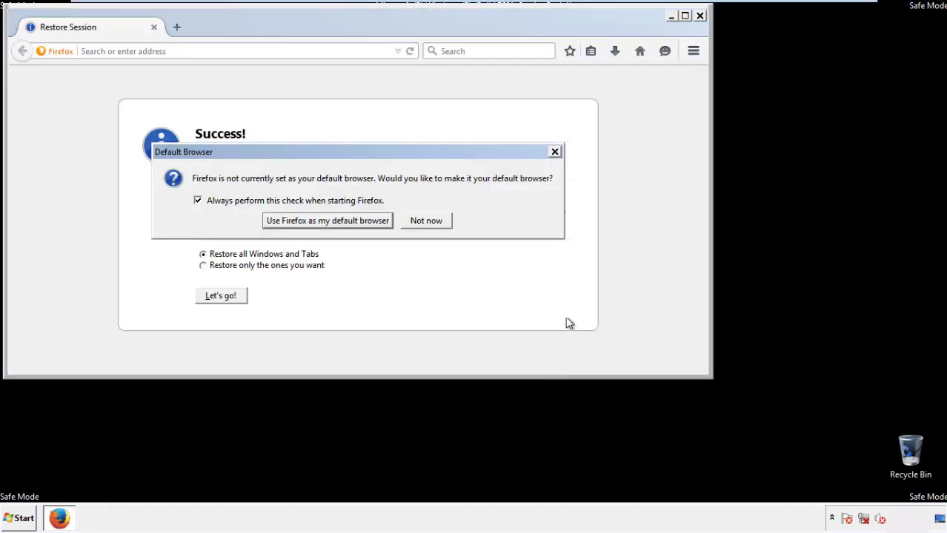
pyautogui.click(428, 218)
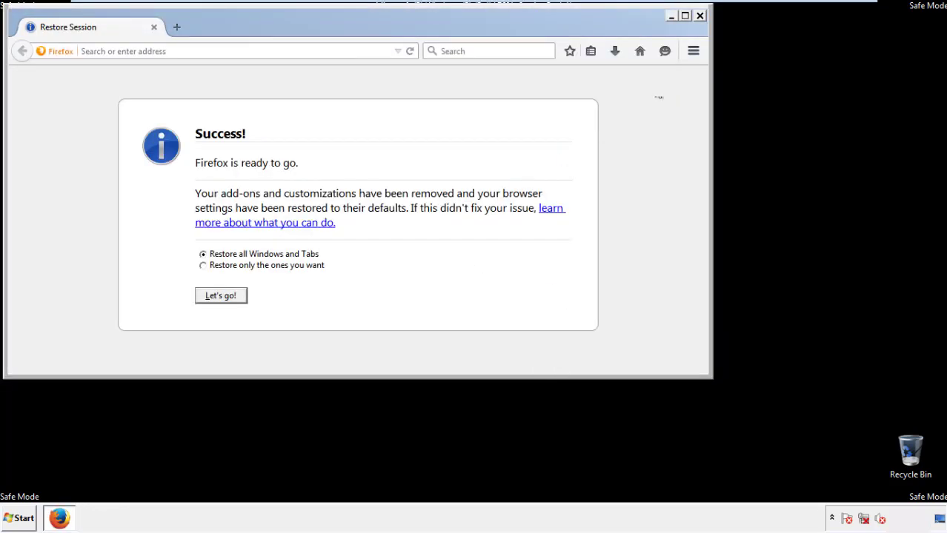
pyautogui.click(700, 16)
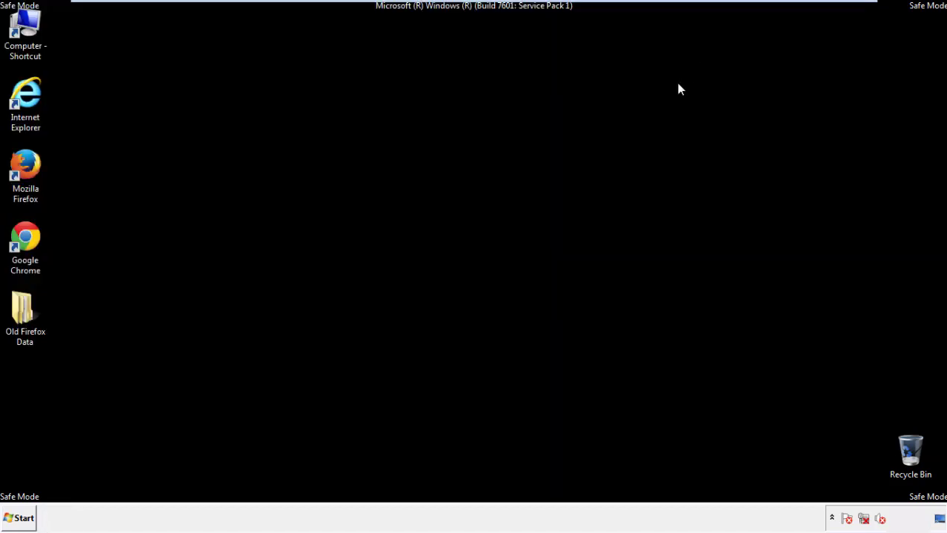
# Step: Launch Chrome, dismiss the default-browser notice and go to History in Settings
pyautogui.click(23, 235)
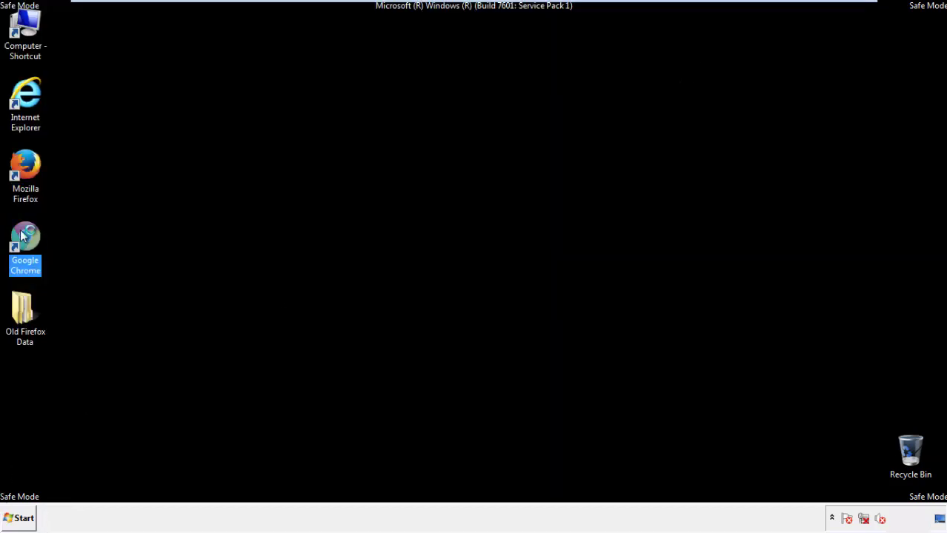
pyautogui.doubleClick(23, 235)
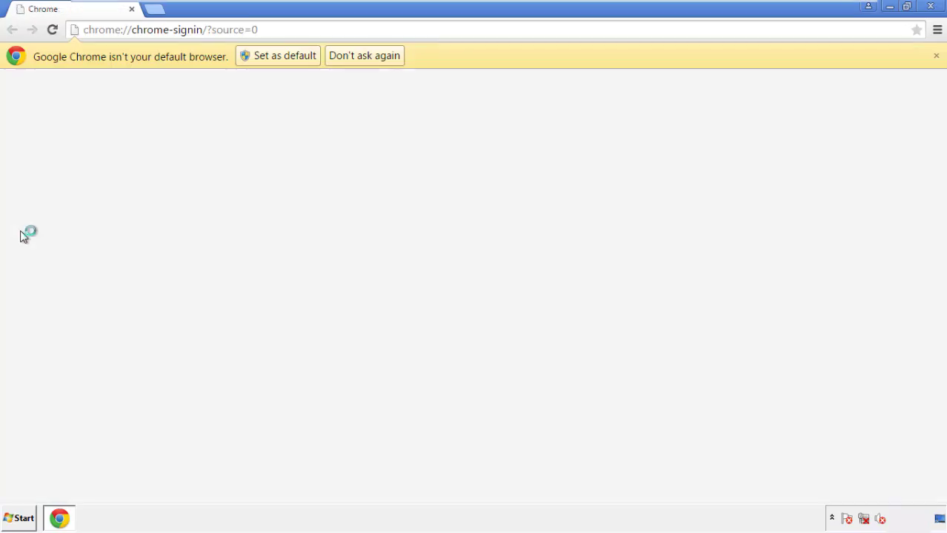
pyautogui.click(382, 60)
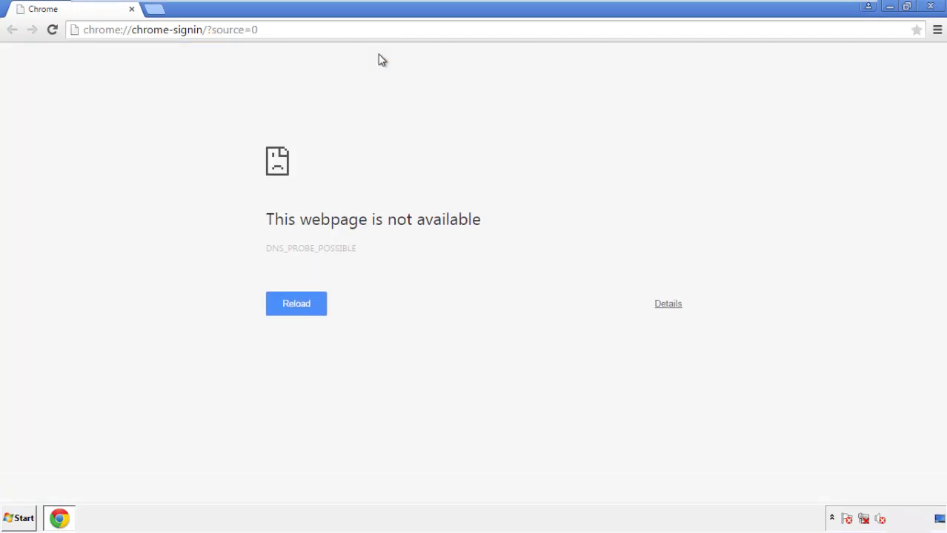
pyautogui.click(938, 34)
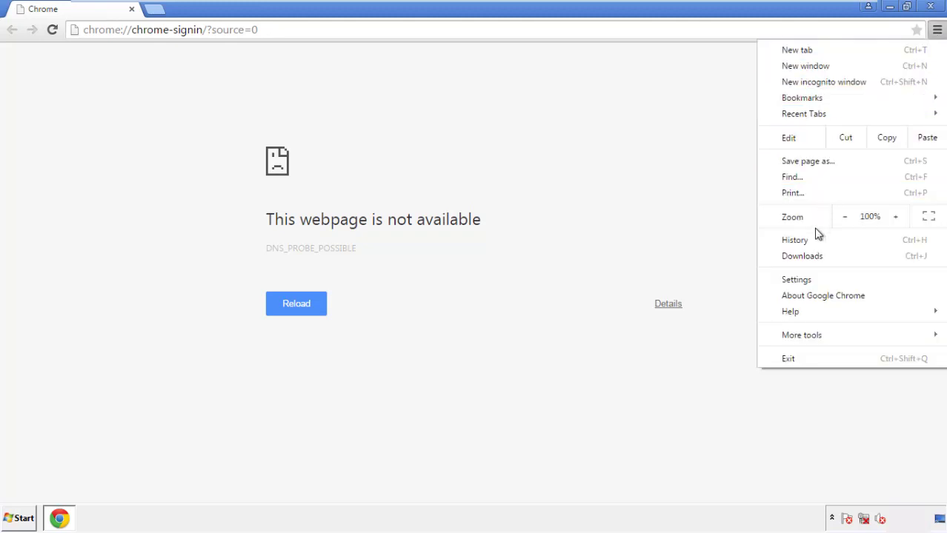
pyautogui.click(801, 280)
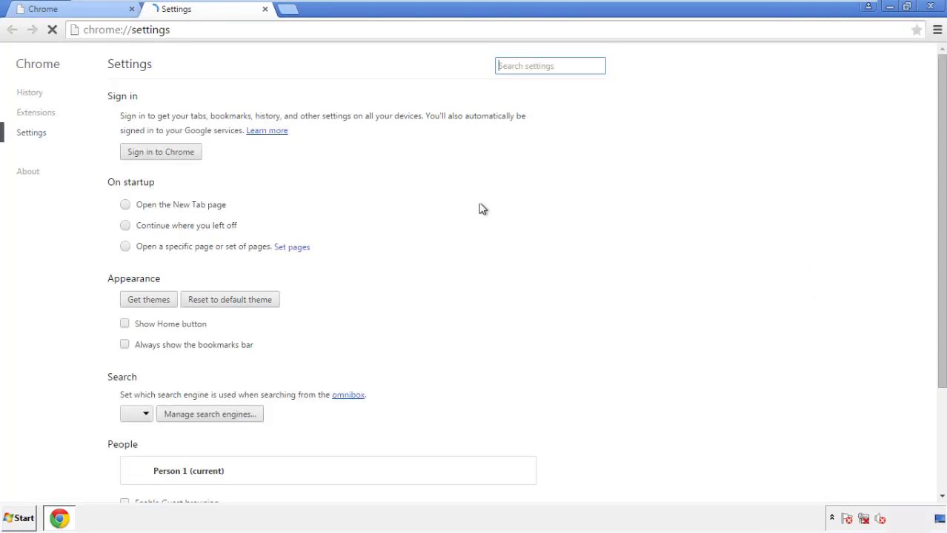
pyautogui.click(34, 95)
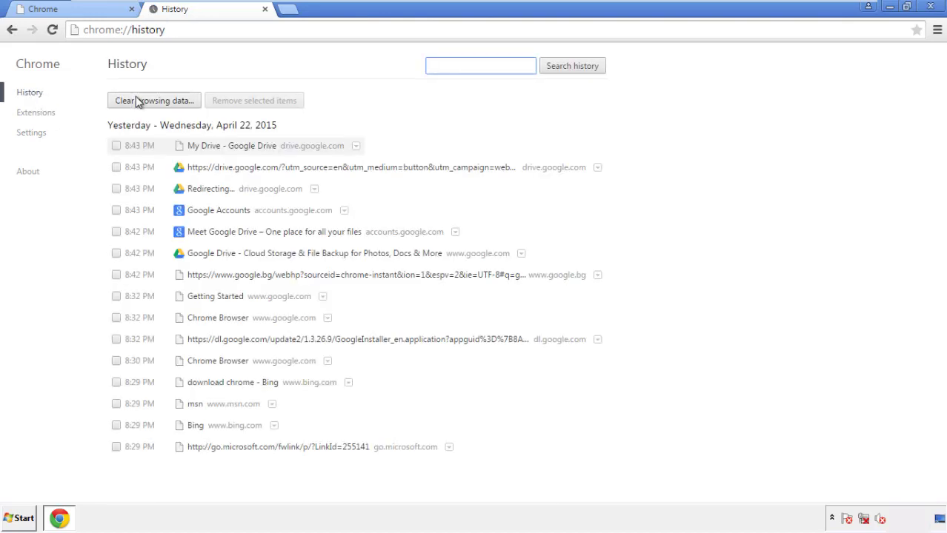
# Step: Clear browsing data from the beginning of time, including autofill form data
pyautogui.click(143, 103)
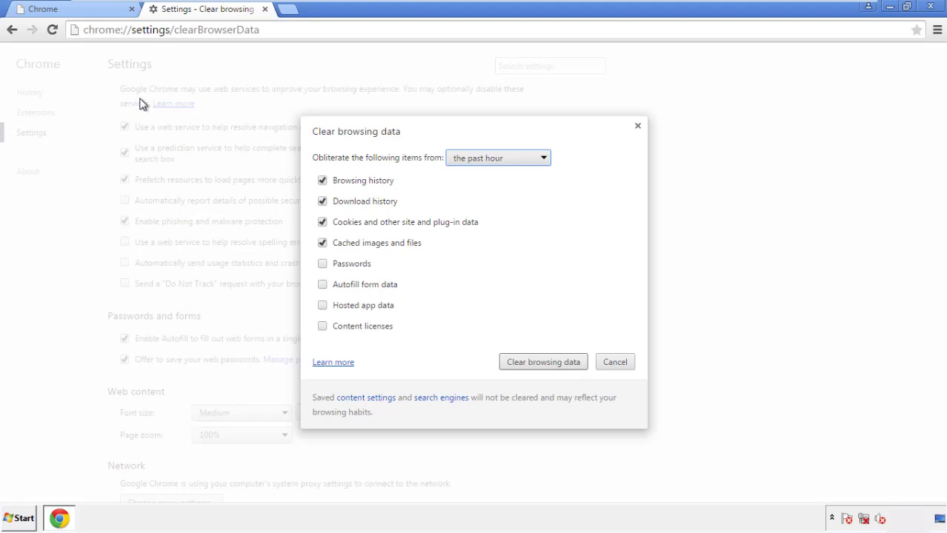
pyautogui.click(475, 161)
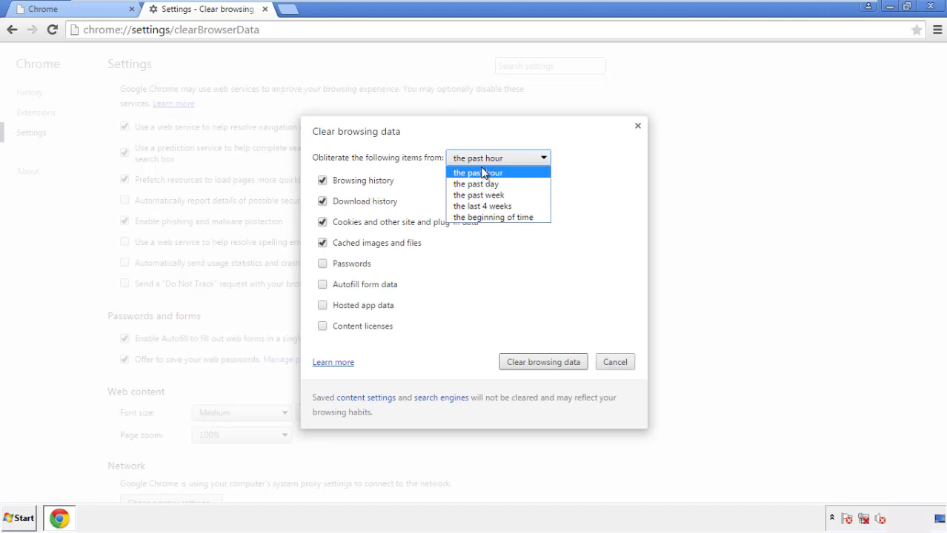
pyautogui.click(475, 218)
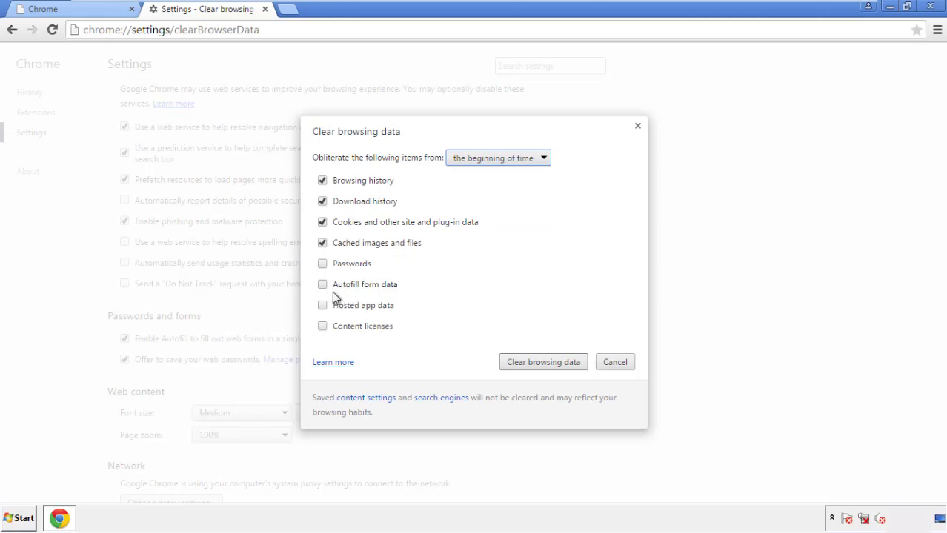
pyautogui.click(323, 285)
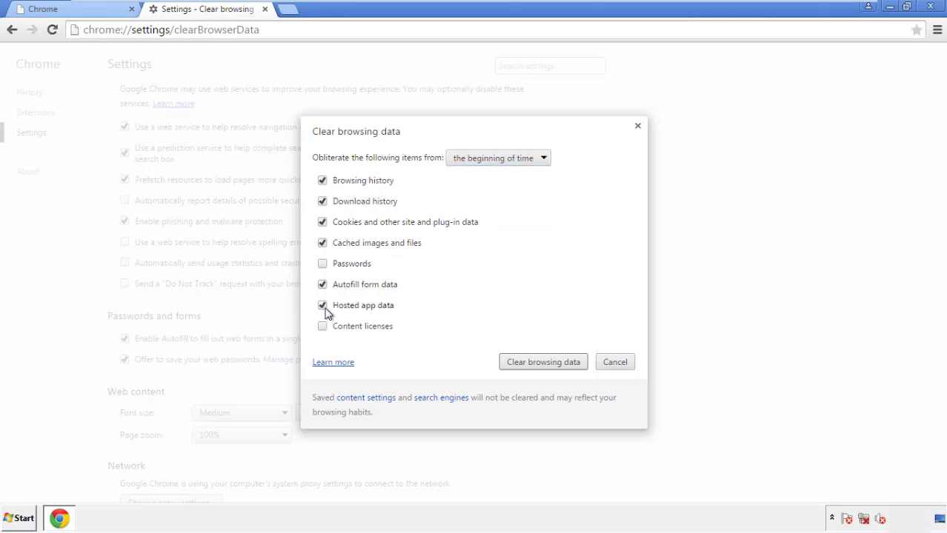
pyautogui.click(528, 362)
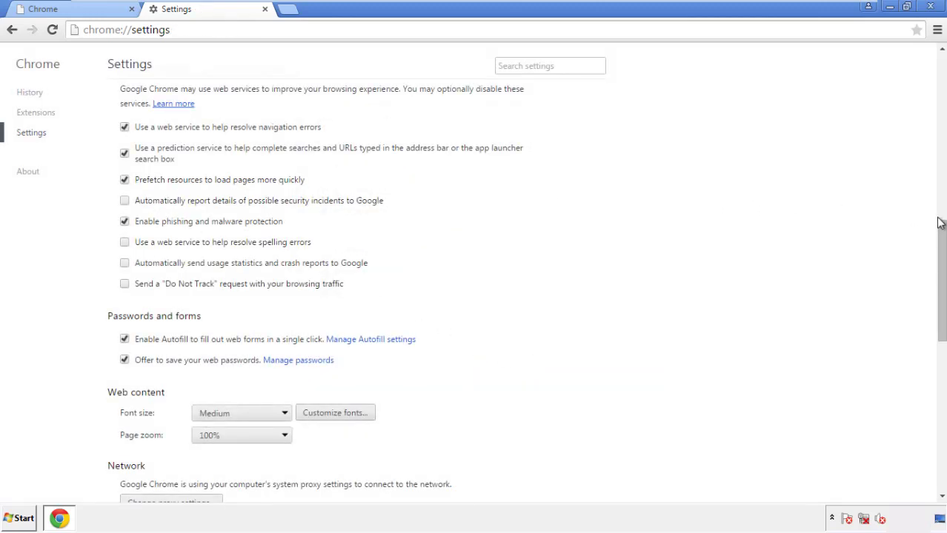
# Step: Reset Chrome's settings to defaults from the bottom of Settings and close Chrome
pyautogui.moveTo(938, 219); pyautogui.dragTo(936, 411)
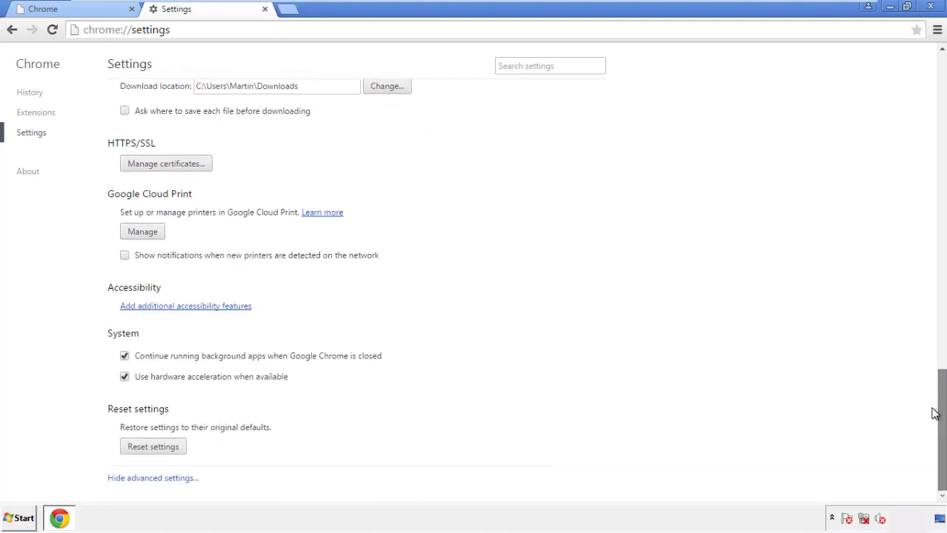
pyautogui.click(178, 451)
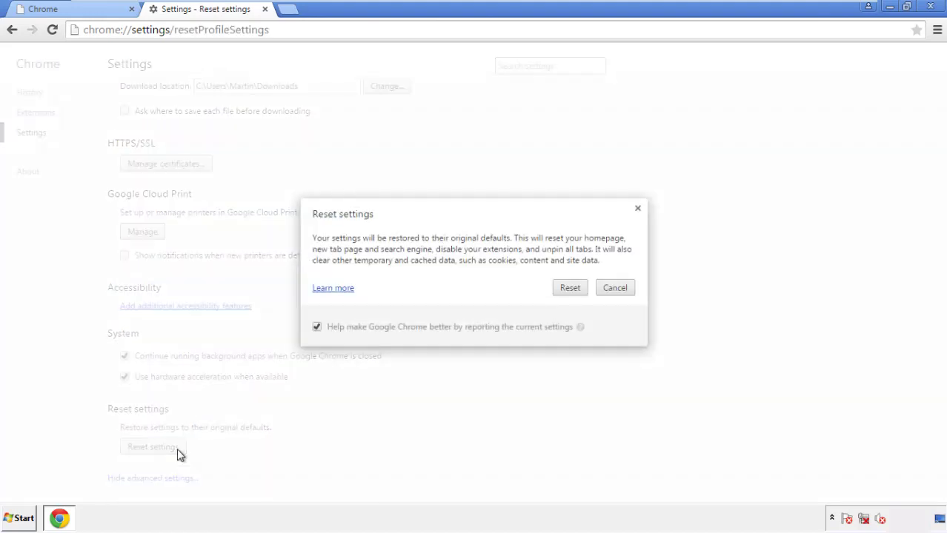
pyautogui.click(570, 289)
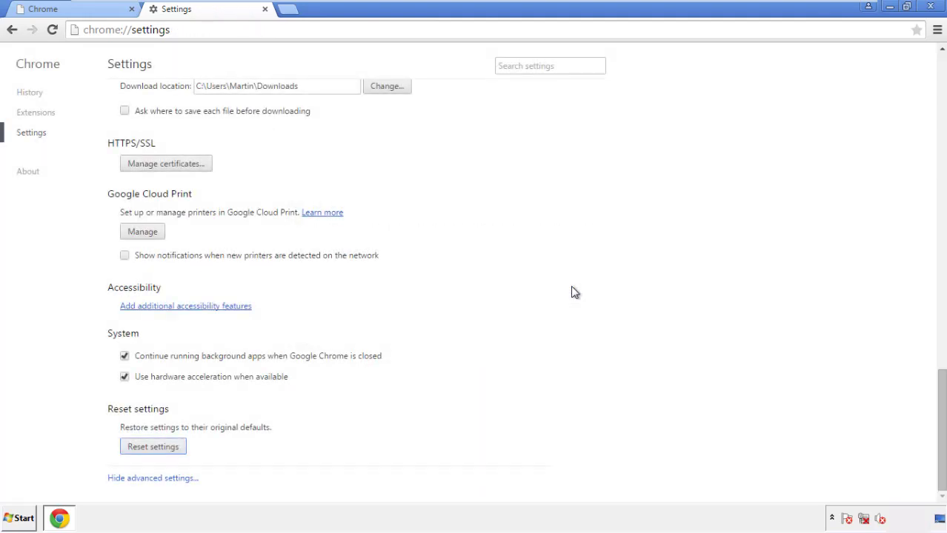
pyautogui.click(929, 7)
pyautogui.click(511, 240)
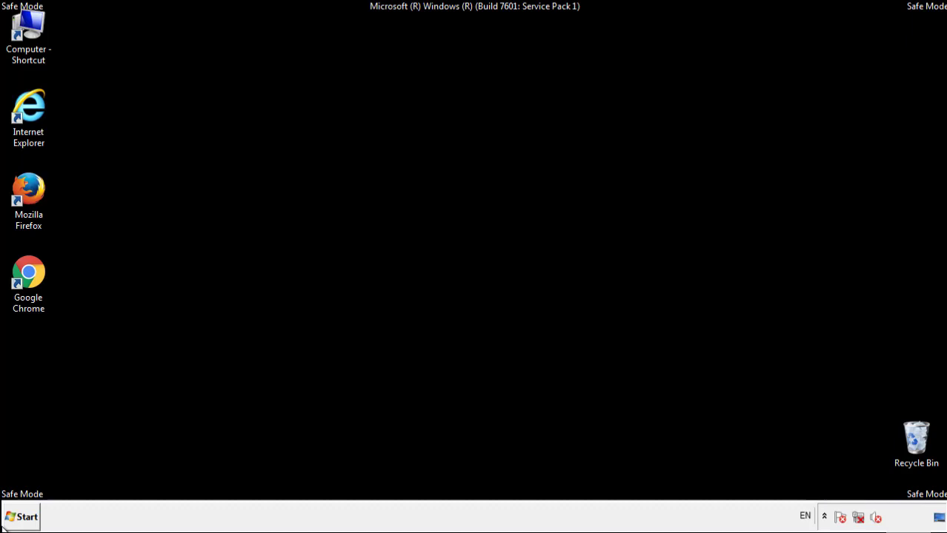
# Step: Remove Search Mine in Firefox's Add-ons manager and close Firefox
pyautogui.doubleClick(37, 183)
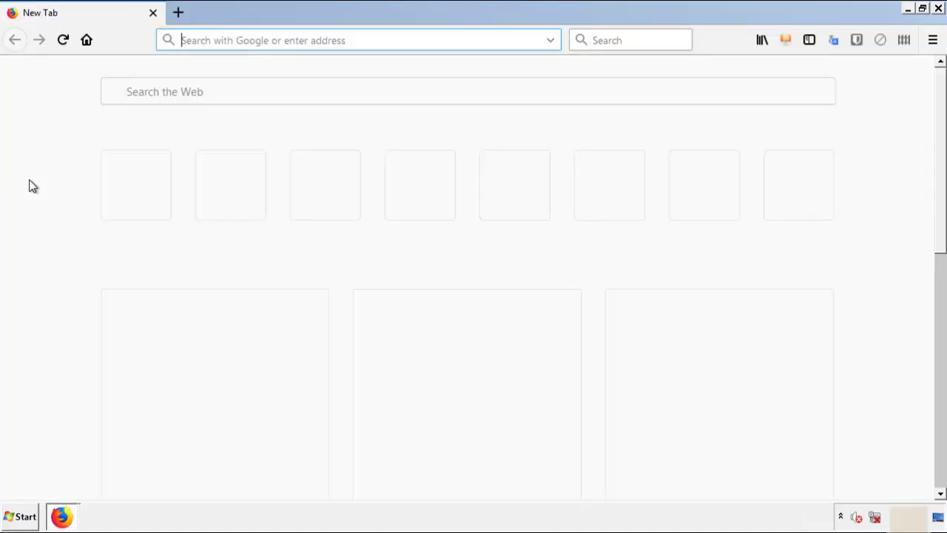
pyautogui.click(932, 40)
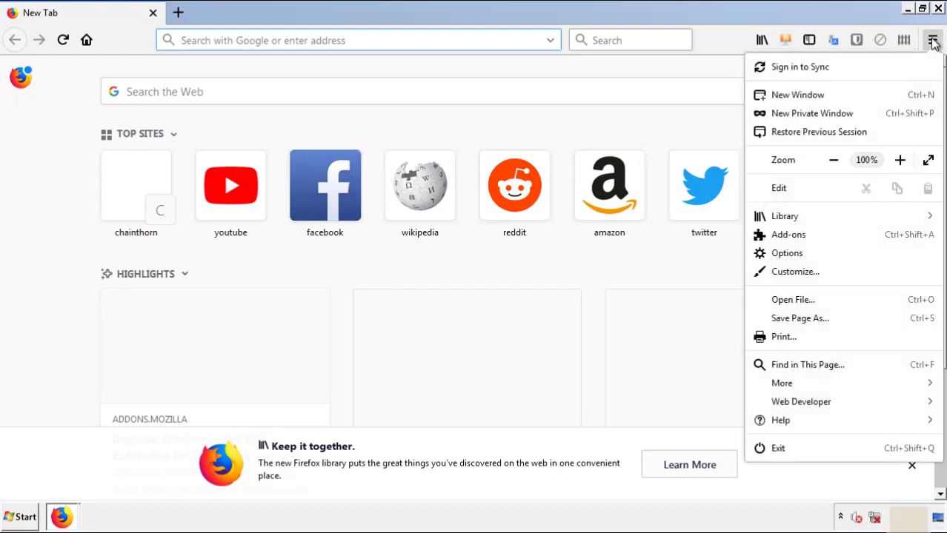
pyautogui.click(873, 240)
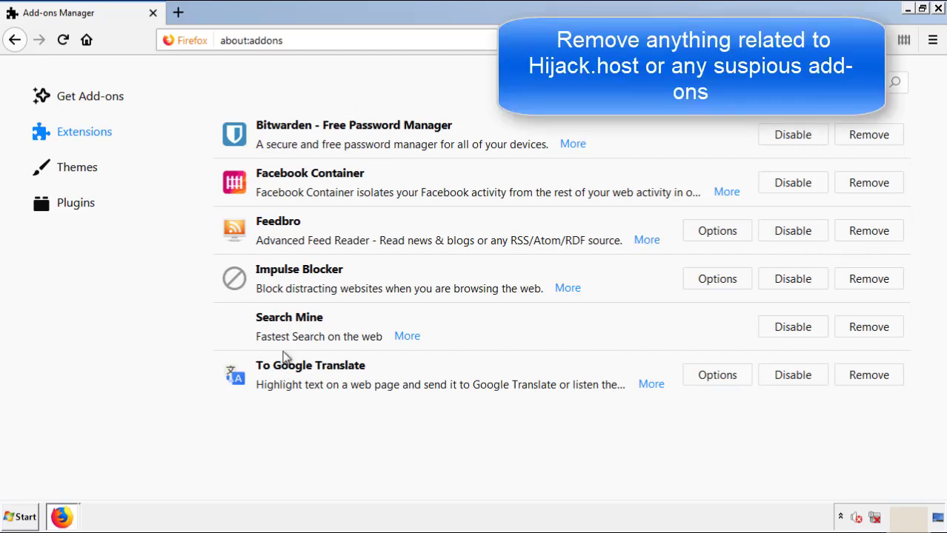
pyautogui.click(865, 333)
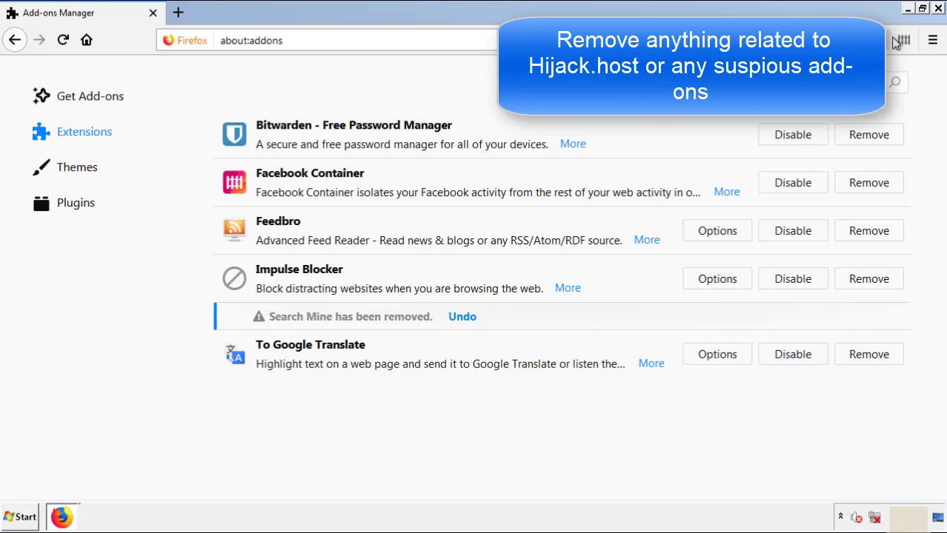
pyautogui.click(939, 10)
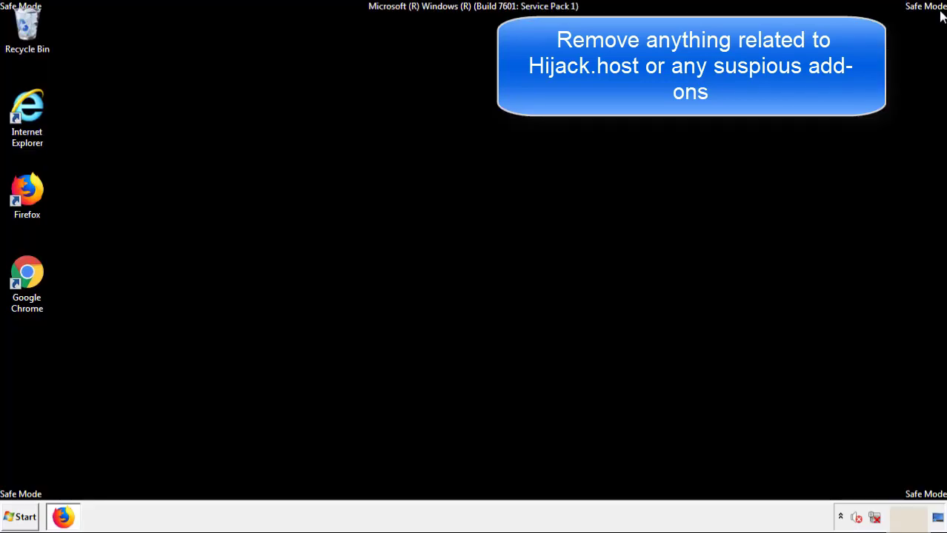
# Step: Remove Search Mine from Chrome's Extensions page, confirm, and close Chrome
pyautogui.doubleClick(26, 285)
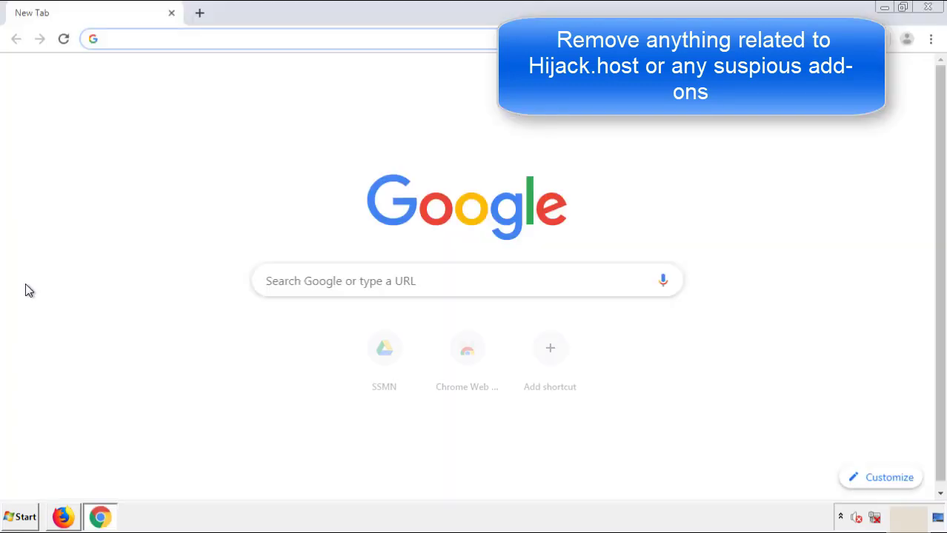
pyautogui.click(930, 40)
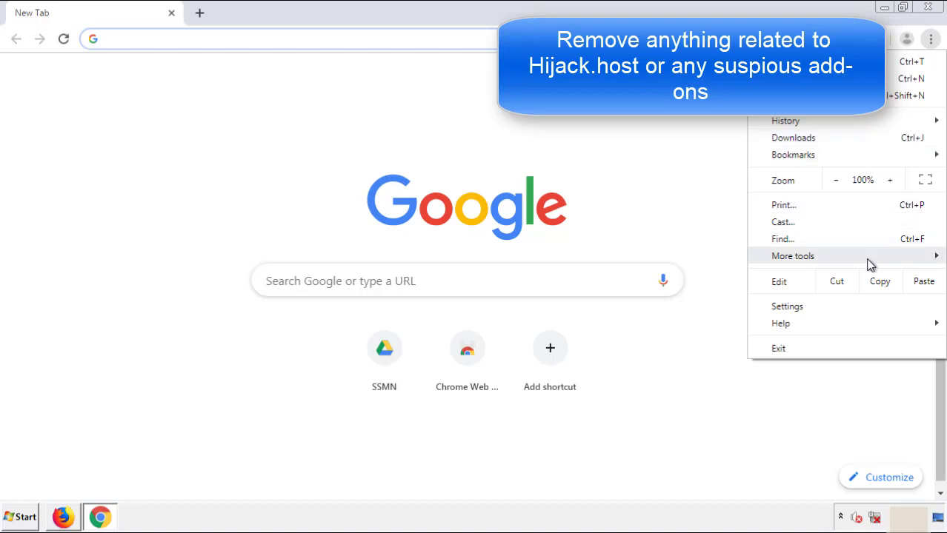
pyautogui.moveTo(847, 261)
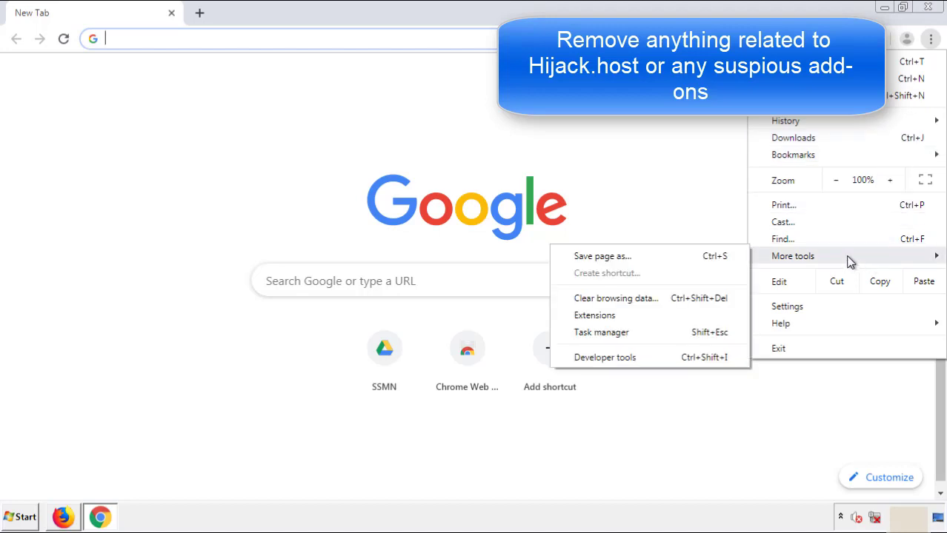
pyautogui.click(602, 315)
pyautogui.scroll(-7, 266, 242)
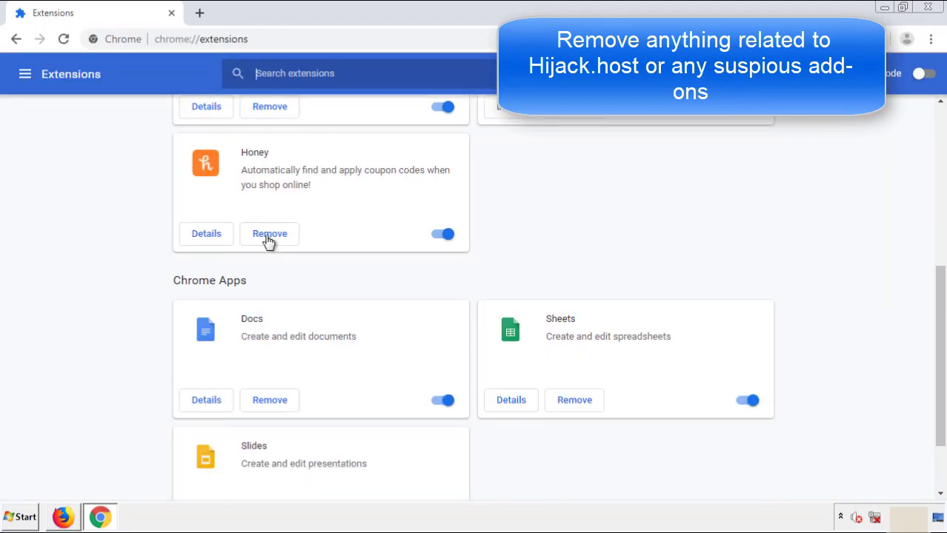
pyautogui.scroll(7, 356, 296)
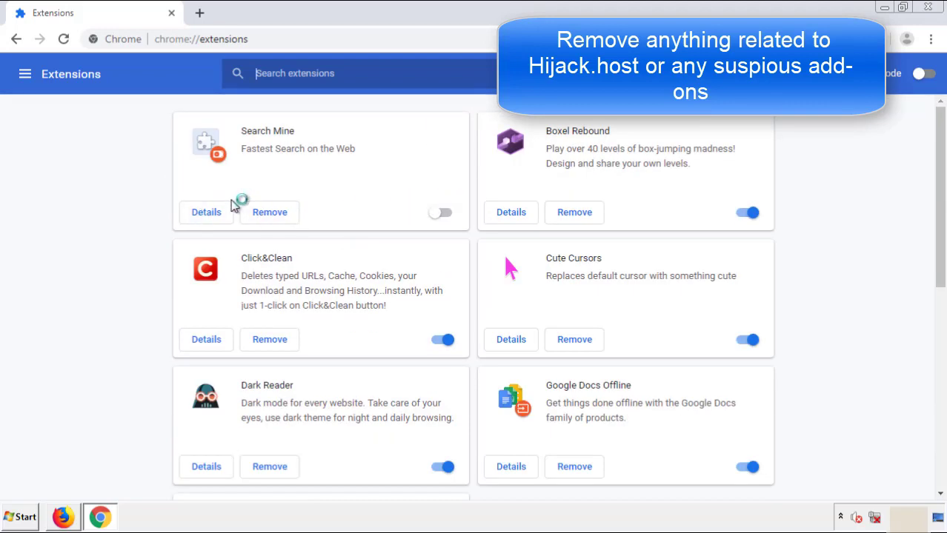
pyautogui.click(268, 215)
pyautogui.click(523, 125)
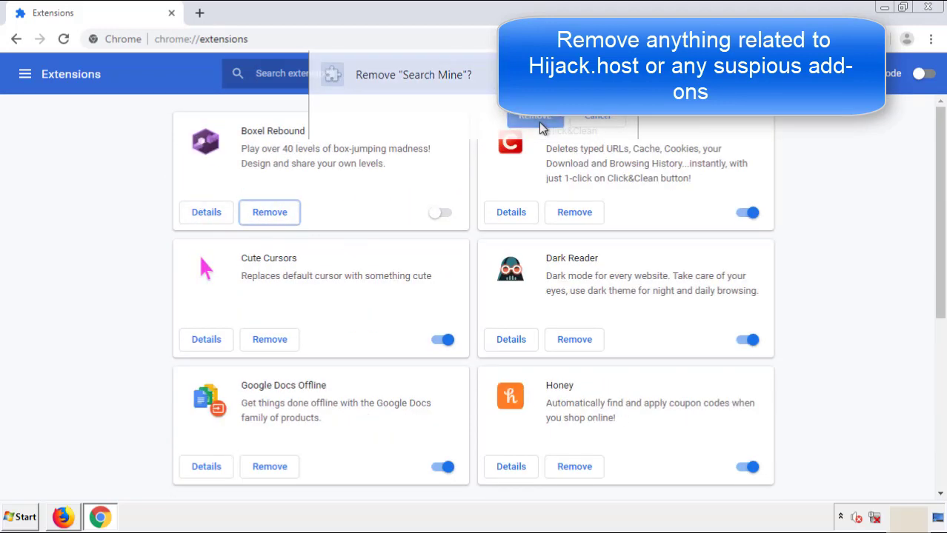
pyautogui.click(936, 10)
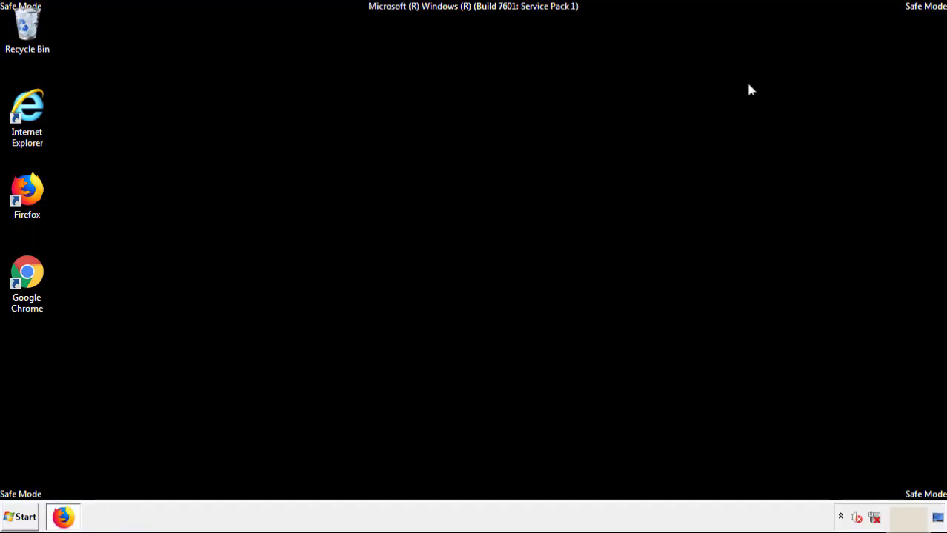
# Step: Open the Start menu and reveal the Shut down options, including Restart
pyautogui.click(26, 518)
pyautogui.moveTo(255, 485)
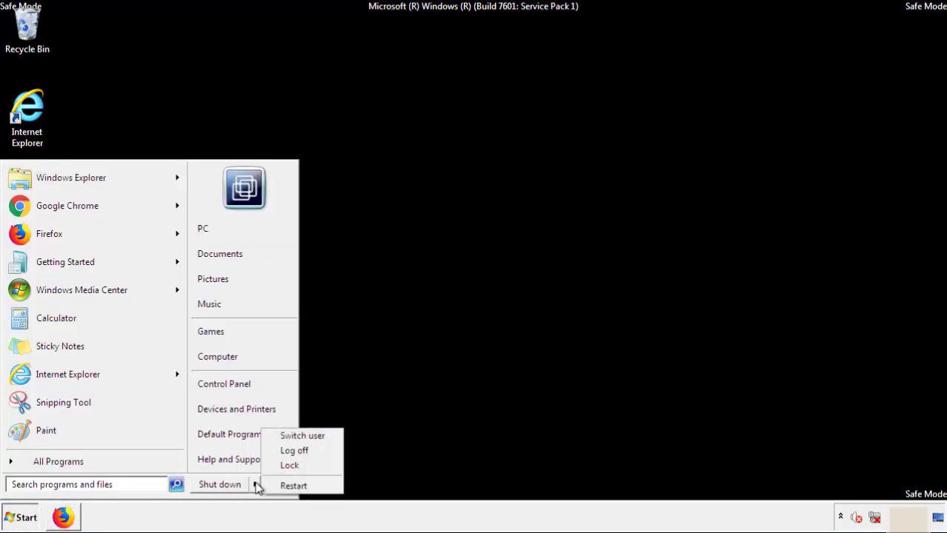